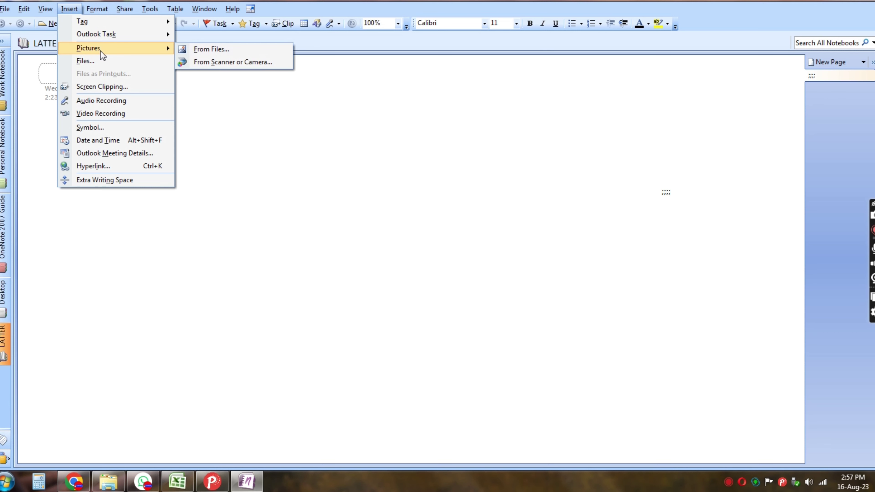
- Close the Google Docs Insert menu without adding a picture
{"action": "left_click", "coordinate": [231, 50]}
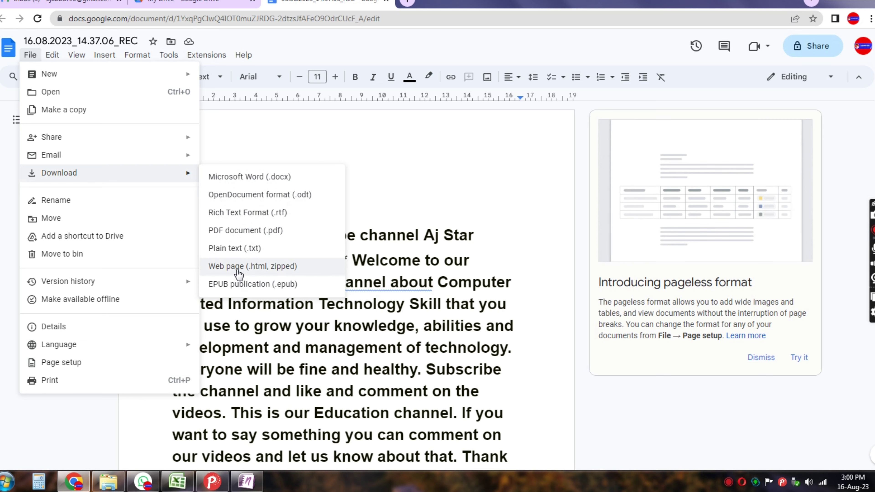
- Download the Google Doc as Microsoft Word (.docx) and show it in its Downloads folder
{"action": "left_click", "coordinate": [226, 177]}
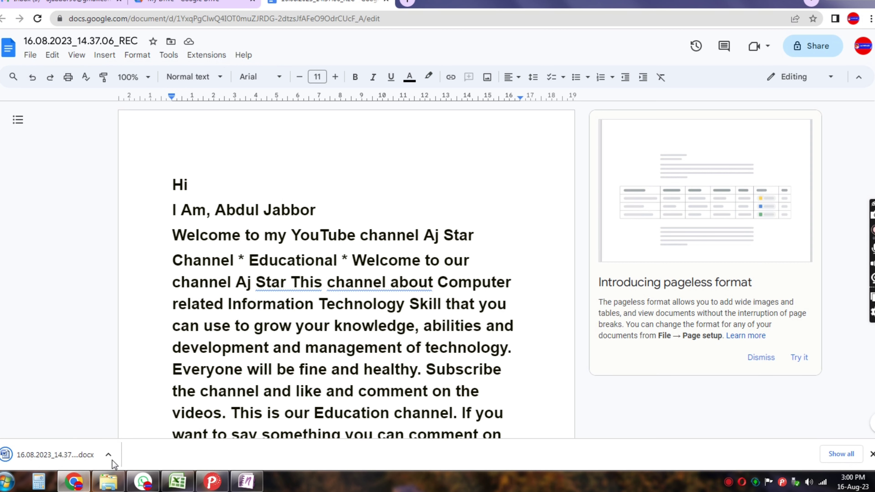
{"action": "left_click", "coordinate": [108, 456]}
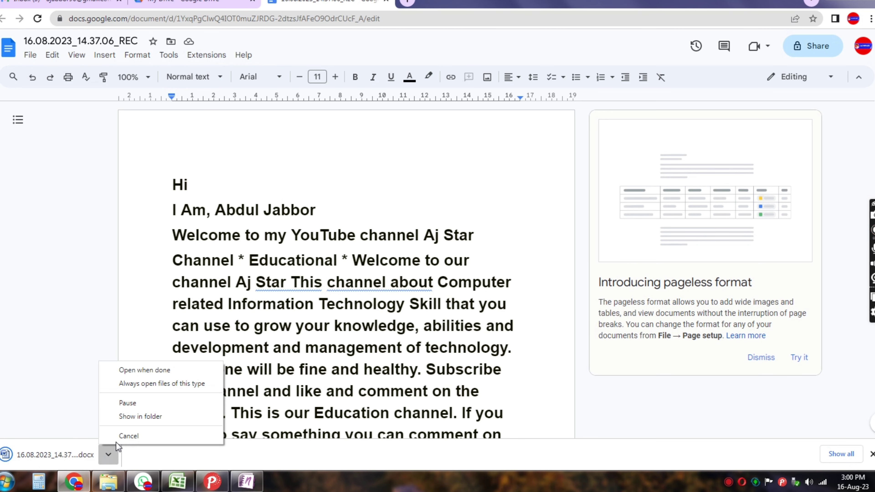
{"action": "left_click", "coordinate": [154, 417]}
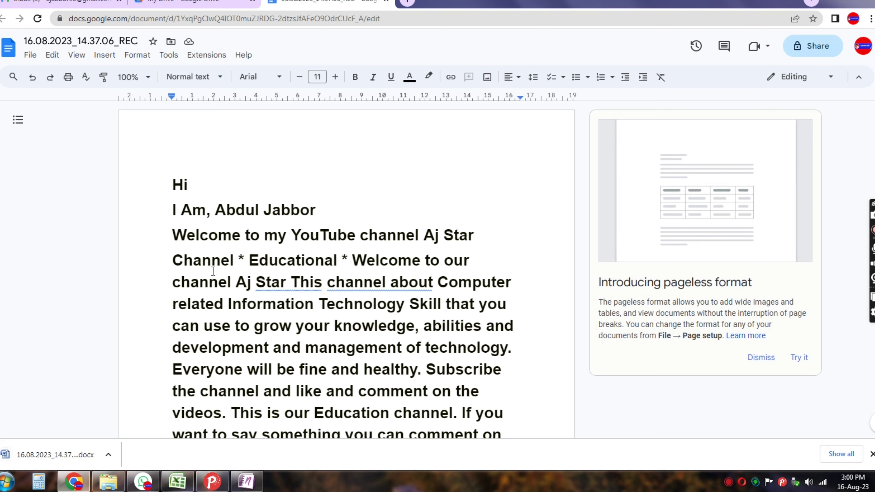
{"action": "left_click", "coordinate": [108, 455]}
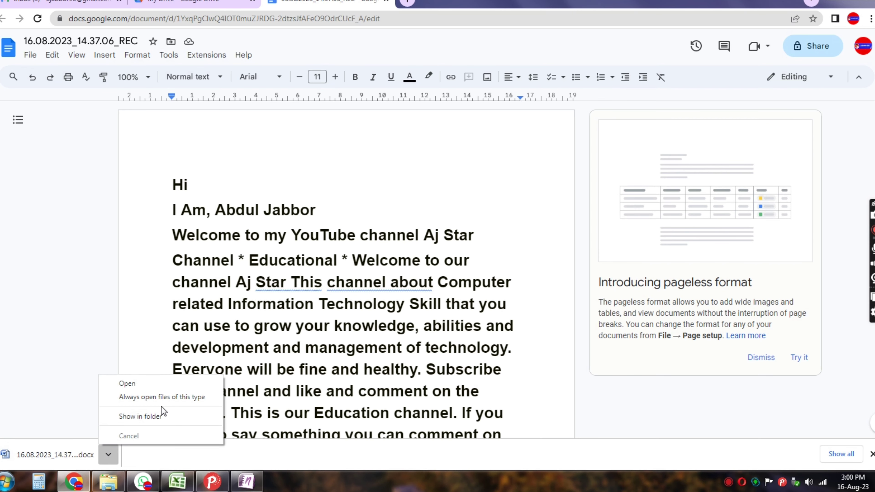
{"action": "left_click", "coordinate": [158, 415]}
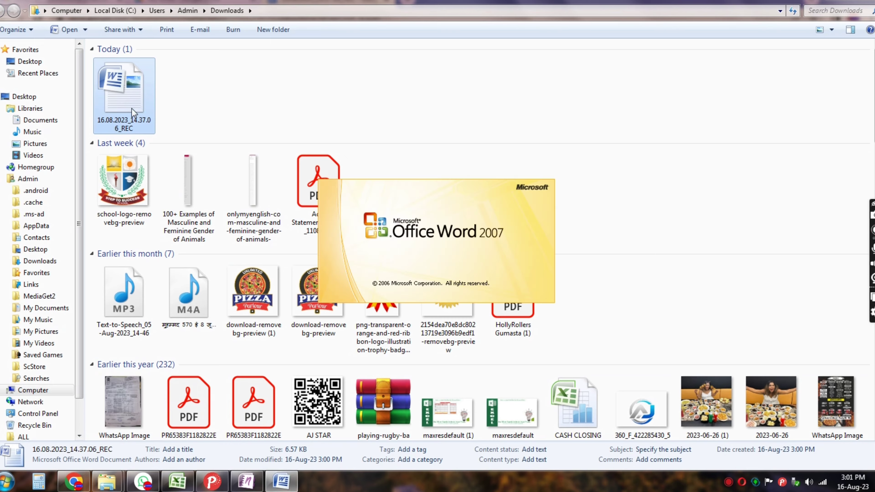
- Select all the document text and grow it to 24 pt
{"action": "scroll", "coordinate": [399, 228], "scroll_direction": "up", "scroll_amount": 3}
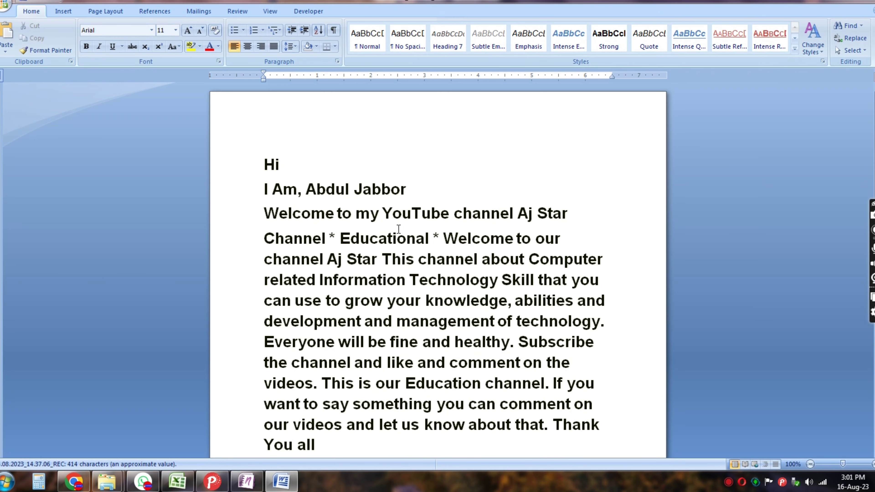
{"action": "mouse_move", "coordinate": [264, 165]}
{"action": "left_mouse_down"}
{"action": "mouse_move", "coordinate": [299, 186]}
{"action": "mouse_move", "coordinate": [502, 407]}
{"action": "mouse_move", "coordinate": [510, 450]}
{"action": "left_mouse_up"}
{"action": "scroll", "coordinate": [321, 204], "scroll_direction": "up", "scroll_amount": 2}
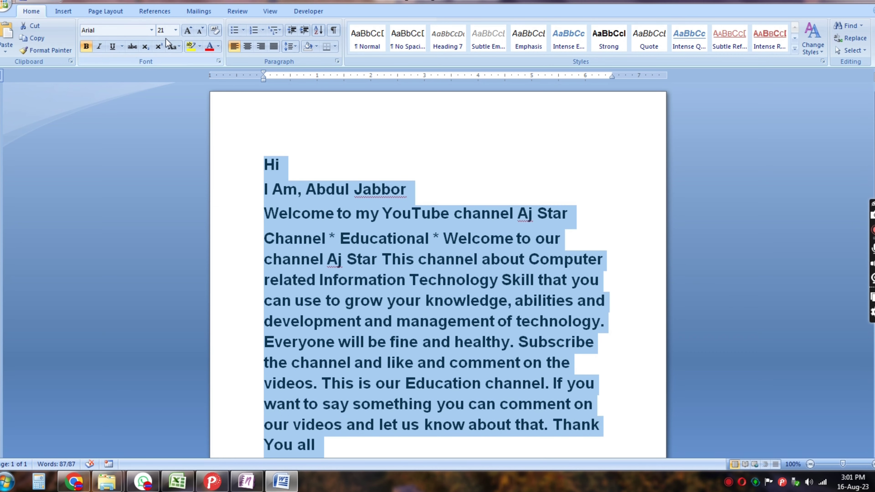
{"action": "left_click", "coordinate": [186, 32]}
{"action": "left_click", "coordinate": [186, 32]}
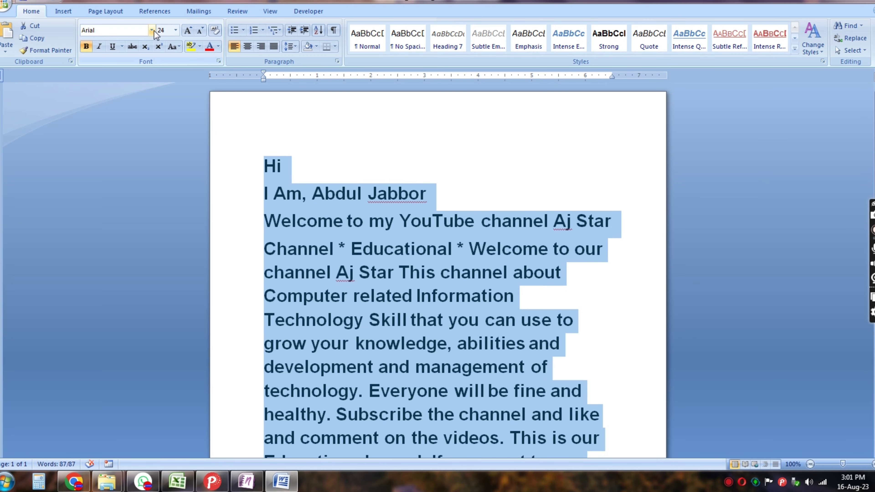
- Apply the Kunstler Script font to the selected text
{"action": "scroll", "coordinate": [202, 92], "scroll_direction": "down", "scroll_amount": 2}
{"action": "scroll", "coordinate": [201, 92], "scroll_direction": "down", "scroll_amount": 2}
{"action": "scroll", "coordinate": [202, 92], "scroll_direction": "up", "scroll_amount": 2}
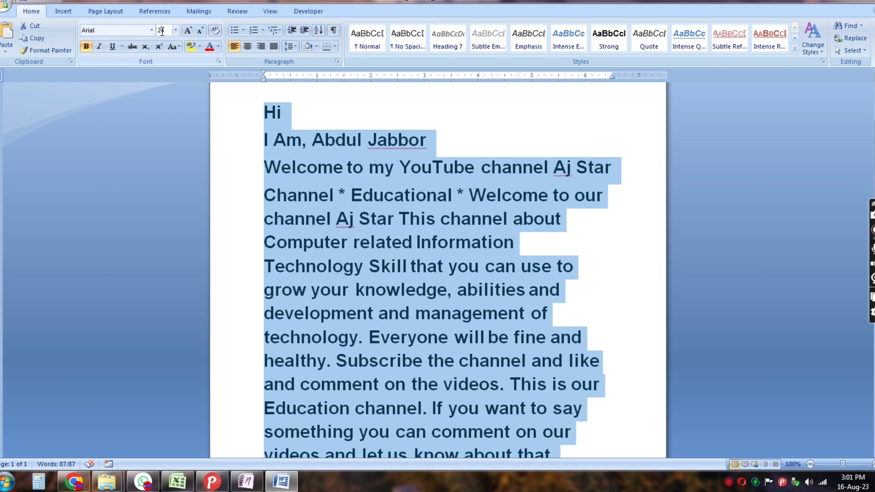
{"action": "left_click", "coordinate": [152, 30]}
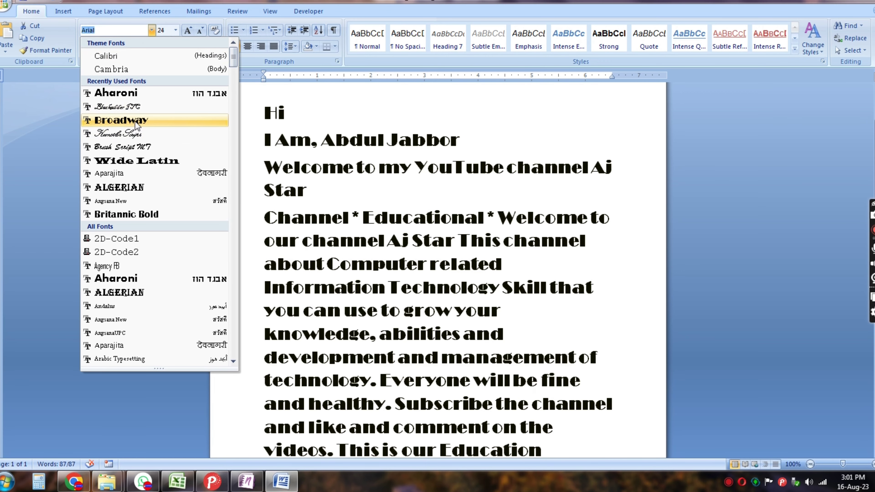
{"action": "left_click", "coordinate": [134, 134]}
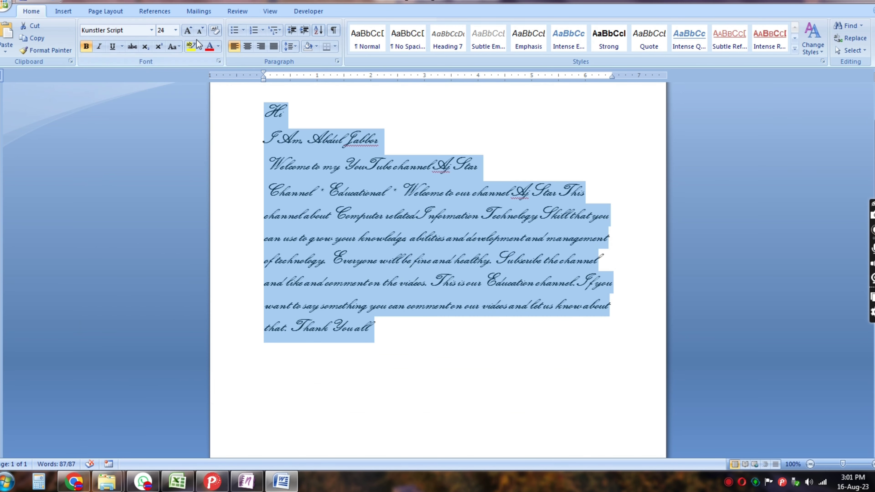
- Enlarge the script text to 36 pt, then close Word without saving
{"action": "left_click", "coordinate": [188, 30]}
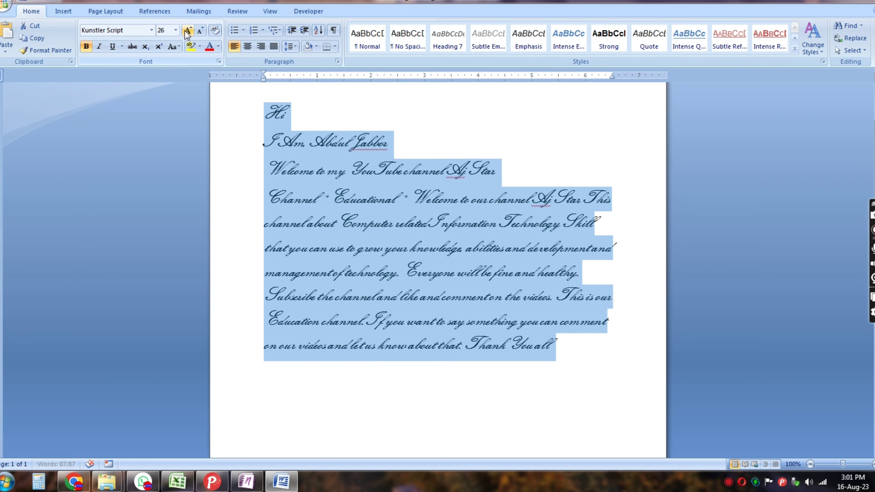
{"action": "left_click", "coordinate": [188, 30]}
{"action": "left_click", "coordinate": [188, 31]}
{"action": "left_click", "coordinate": [402, 191]}
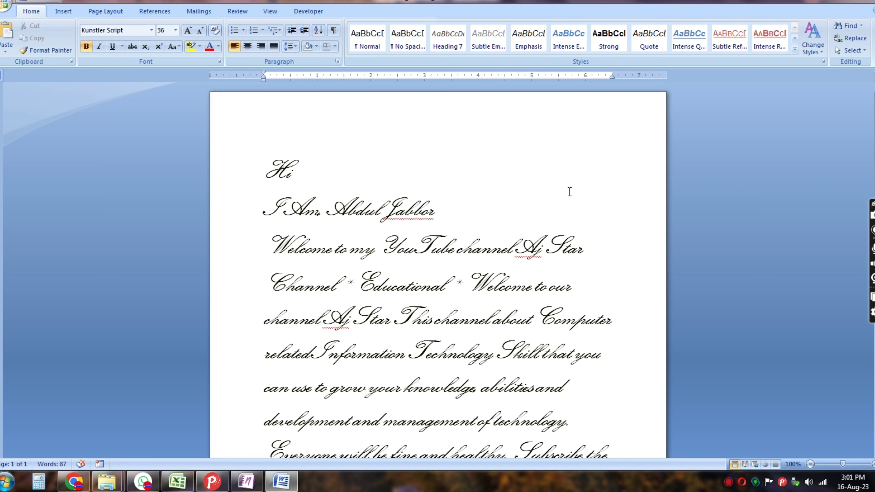
{"action": "key", "text": "alt+F4"}
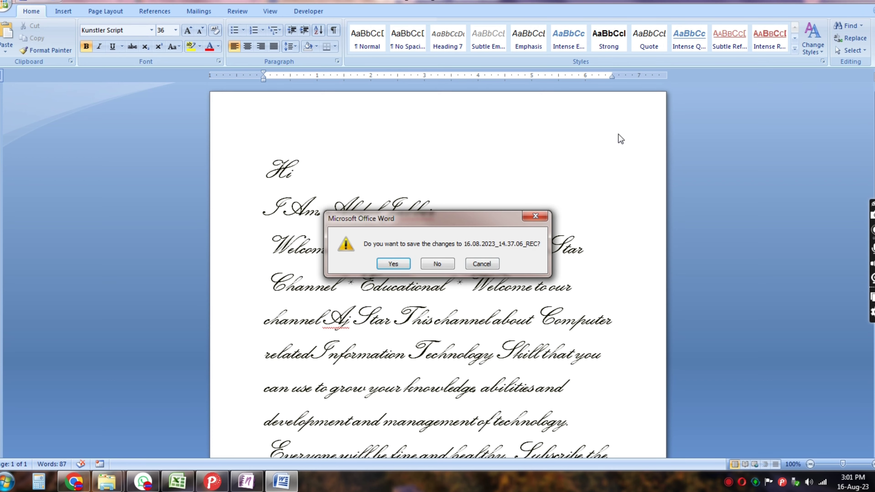
{"action": "left_click", "coordinate": [427, 267]}
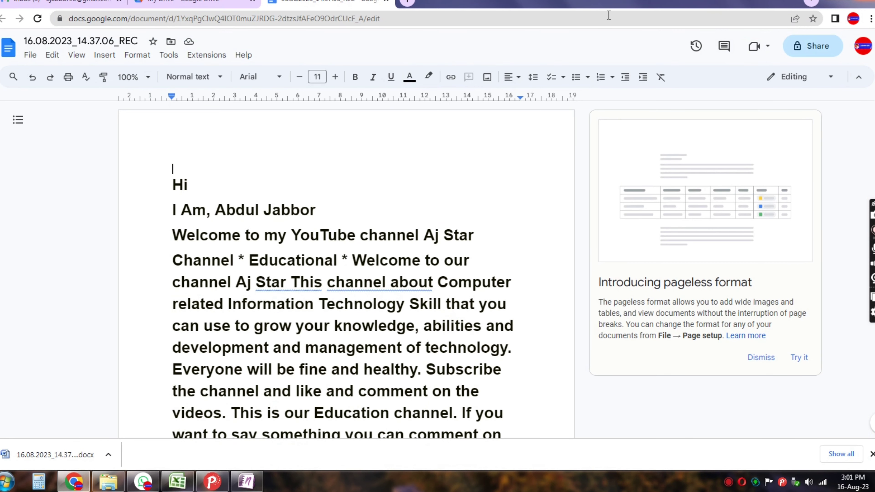
- Close the Google Doc and search Google for 'jpg to word' in a new tab
{"action": "key", "text": "ctrl+w"}
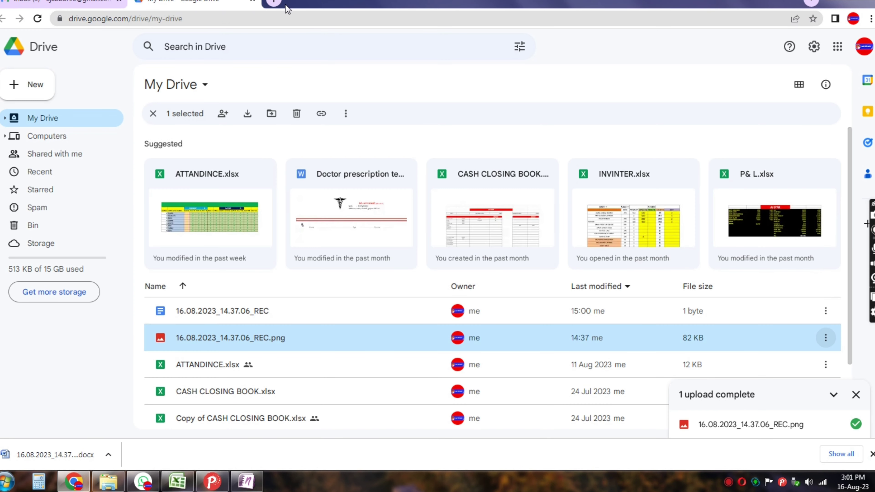
{"action": "left_click", "coordinate": [274, 2]}
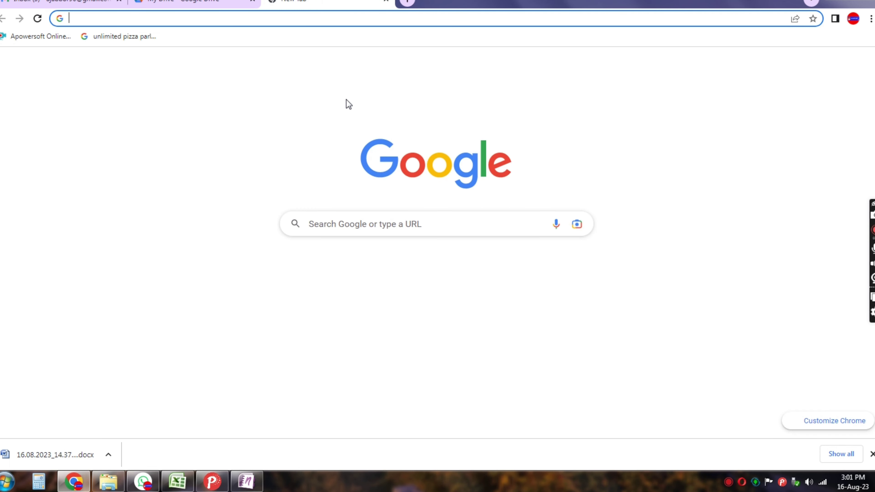
{"action": "left_click", "coordinate": [327, 230]}
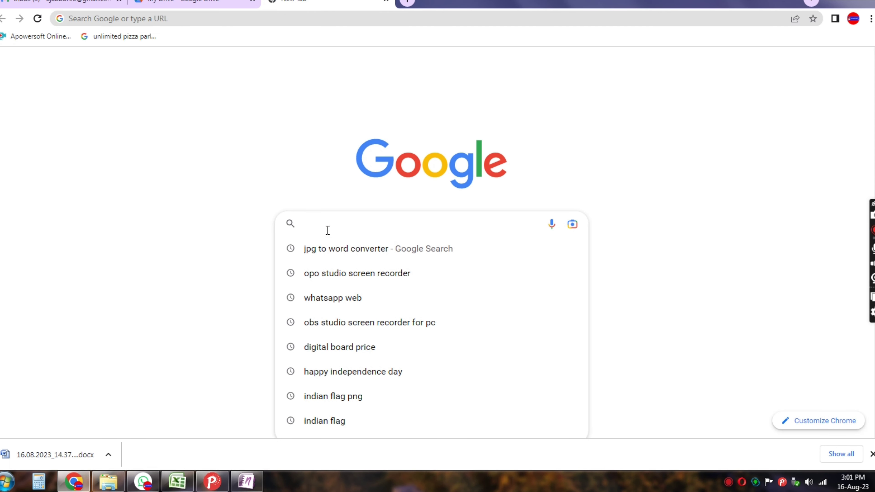
{"action": "type", "text": "jpg to word"}
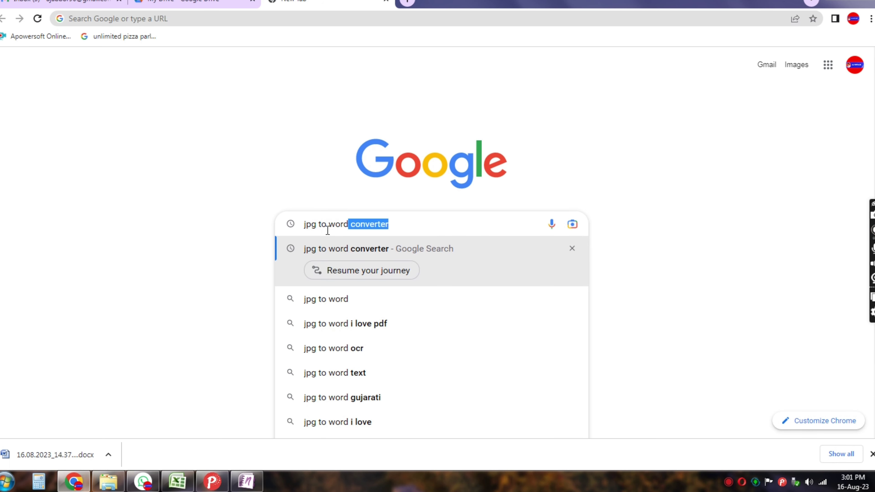
{"action": "key", "text": "Return"}
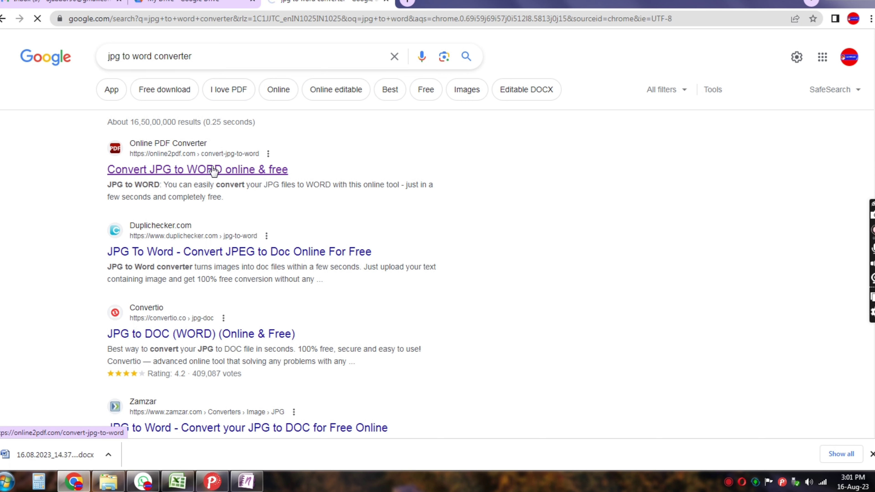
- Select the 16.08.2023_14.37.06_REC.png screenshot as the file to convert on online2pdf
{"action": "scroll", "coordinate": [142, 227], "scroll_direction": "down", "scroll_amount": 5}
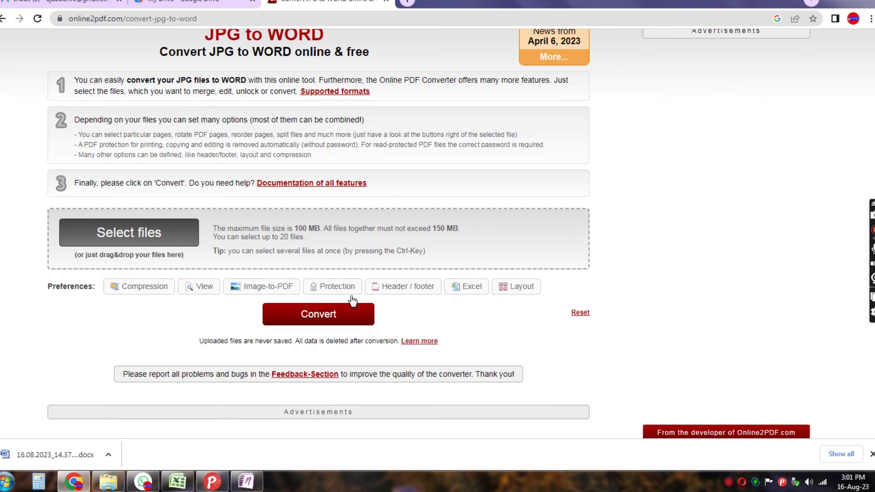
{"action": "left_click", "coordinate": [125, 225]}
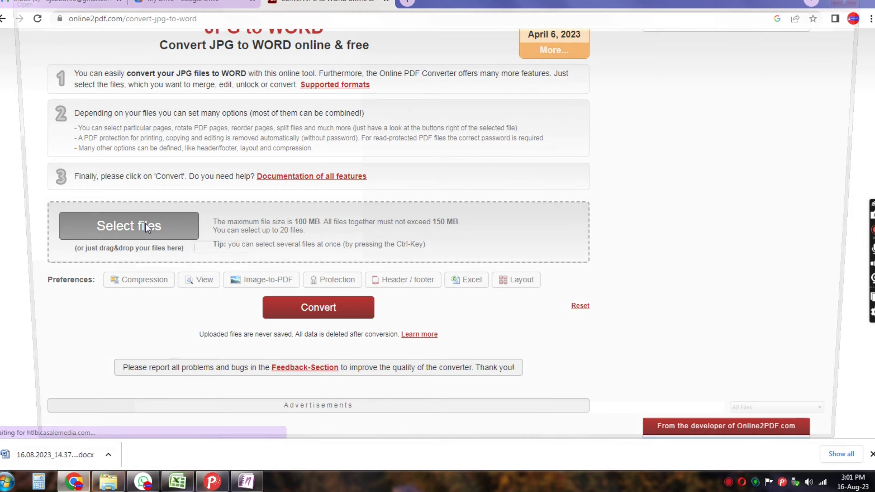
{"action": "left_click", "coordinate": [710, 92]}
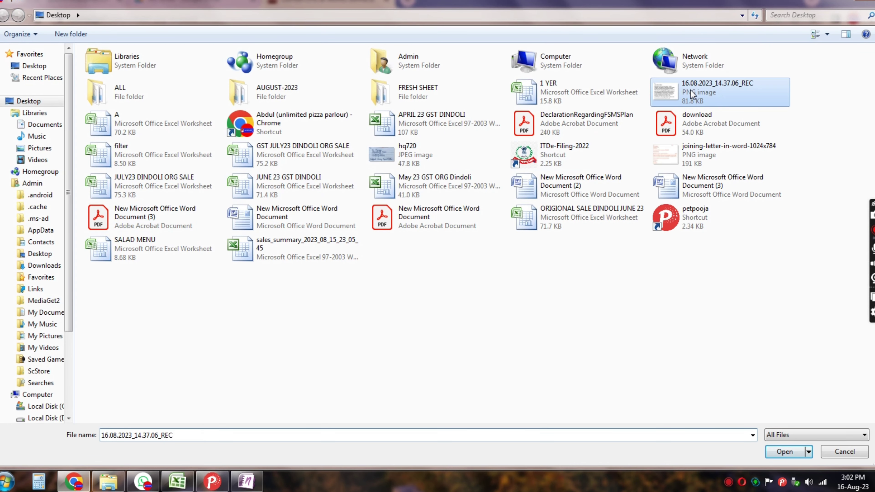
{"action": "left_click", "coordinate": [785, 450]}
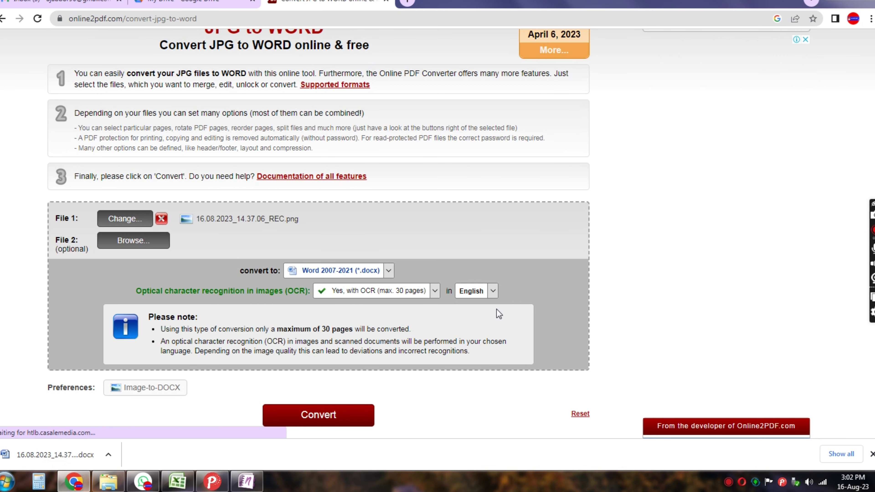
- Convert the screenshot to a Word document and open the finished download's options
{"action": "scroll", "coordinate": [496, 314], "scroll_direction": "down", "scroll_amount": 2}
{"action": "scroll", "coordinate": [488, 317], "scroll_direction": "down", "scroll_amount": 1}
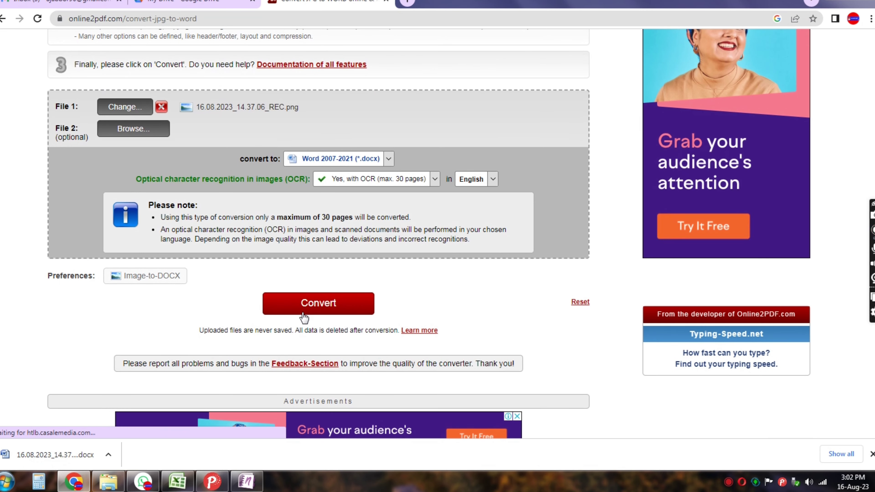
{"action": "left_click", "coordinate": [340, 303]}
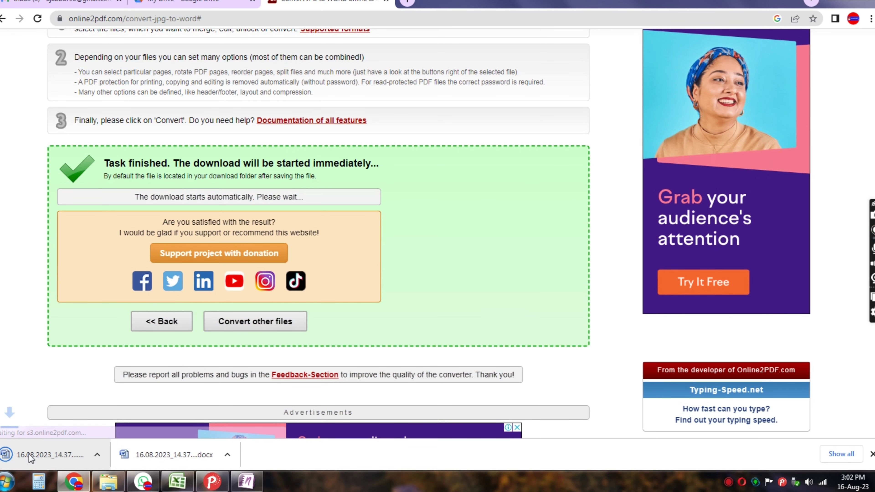
{"action": "left_click", "coordinate": [108, 455]}
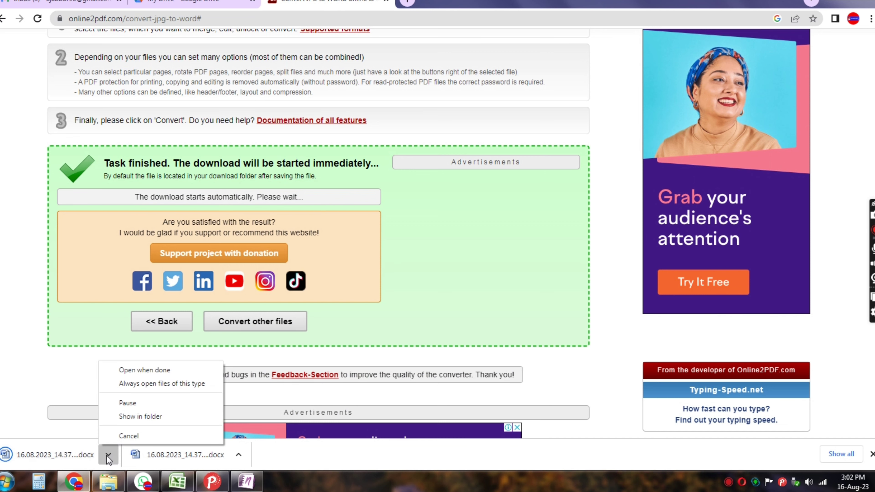
{"action": "left_click", "coordinate": [168, 418]}
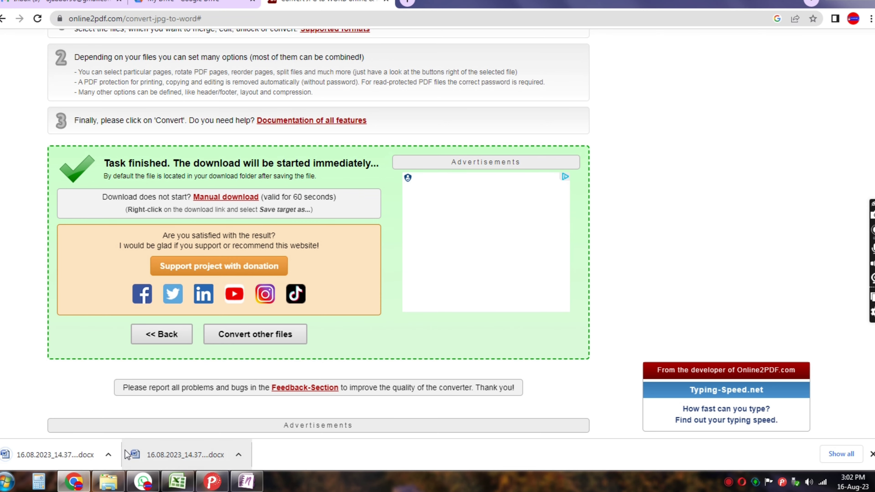
{"action": "left_click", "coordinate": [109, 457]}
- Open the converted document and make all its text bold at 28 pt
{"action": "left_click", "coordinate": [153, 414]}
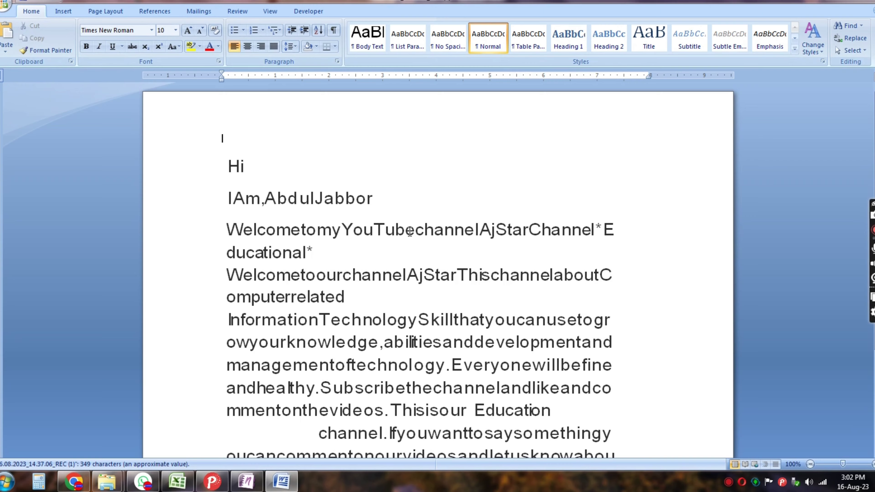
{"action": "scroll", "coordinate": [310, 241], "scroll_direction": "up", "scroll_amount": 3}
{"action": "left_click_drag", "start_coordinate": [220, 164], "coordinate": [516, 381]}
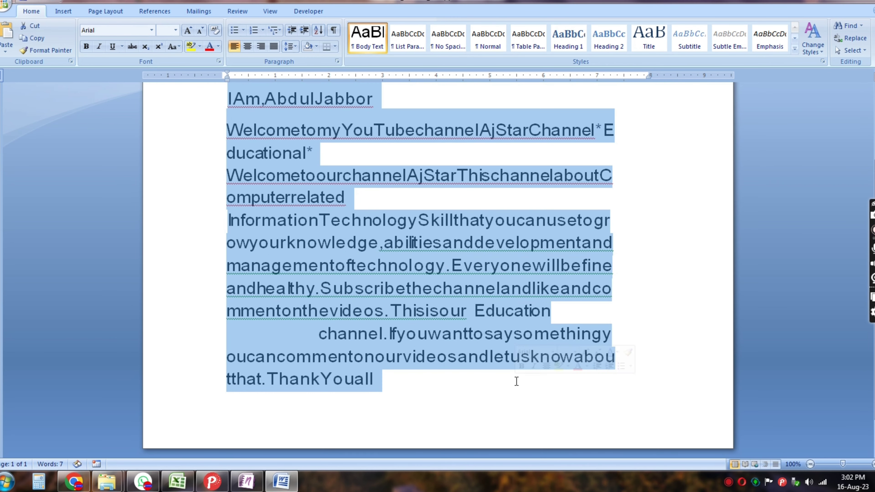
{"action": "left_click", "coordinate": [187, 31]}
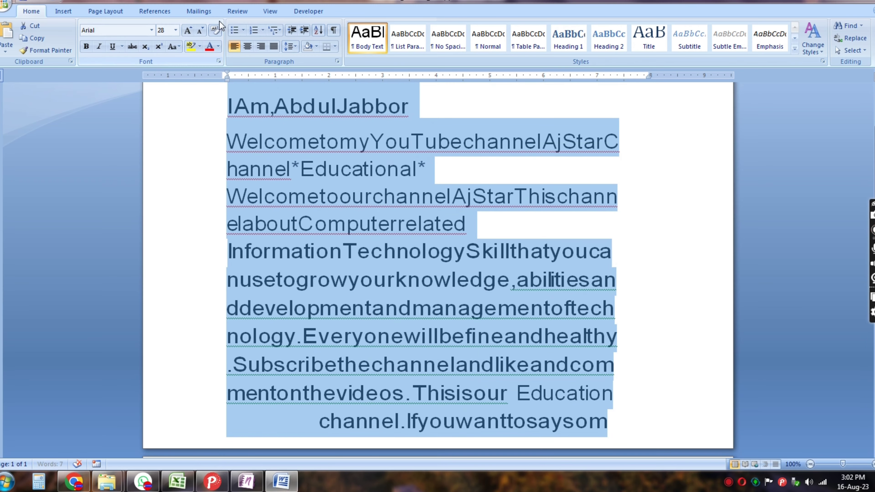
{"action": "left_click", "coordinate": [86, 46]}
{"action": "left_click", "coordinate": [474, 202]}
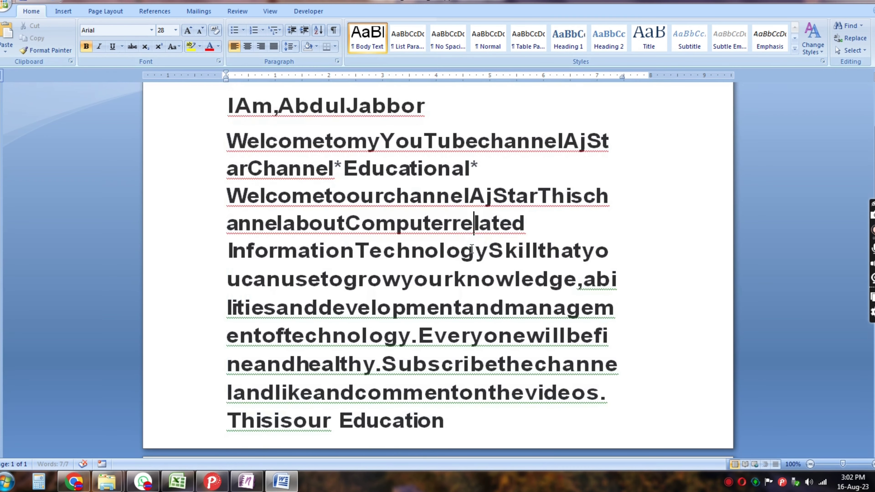
- Reduce all the bold text to 22 pt and scroll through to check it
{"action": "scroll", "coordinate": [472, 259], "scroll_direction": "up", "scroll_amount": 3}
{"action": "left_click_drag", "start_coordinate": [220, 156], "coordinate": [579, 385]}
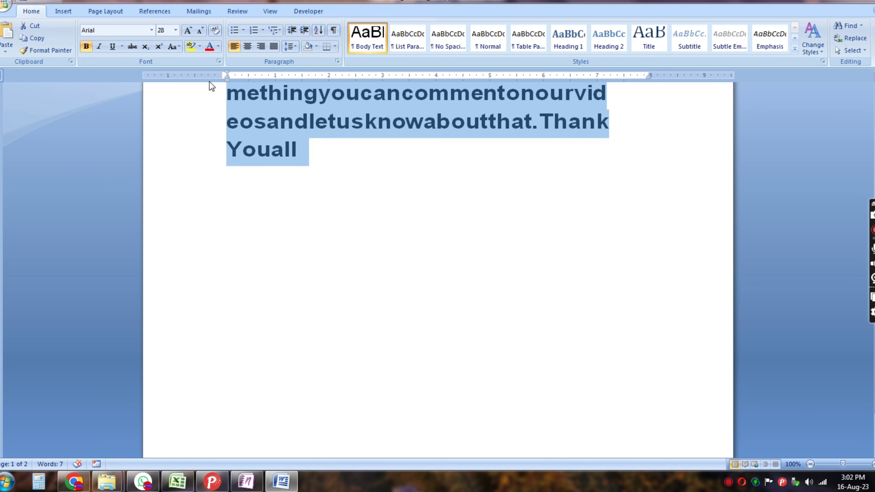
{"action": "left_click", "coordinate": [200, 31]}
{"action": "left_click", "coordinate": [200, 30]}
{"action": "left_click", "coordinate": [200, 30]}
{"action": "scroll", "coordinate": [442, 303], "scroll_direction": "down", "scroll_amount": 1}
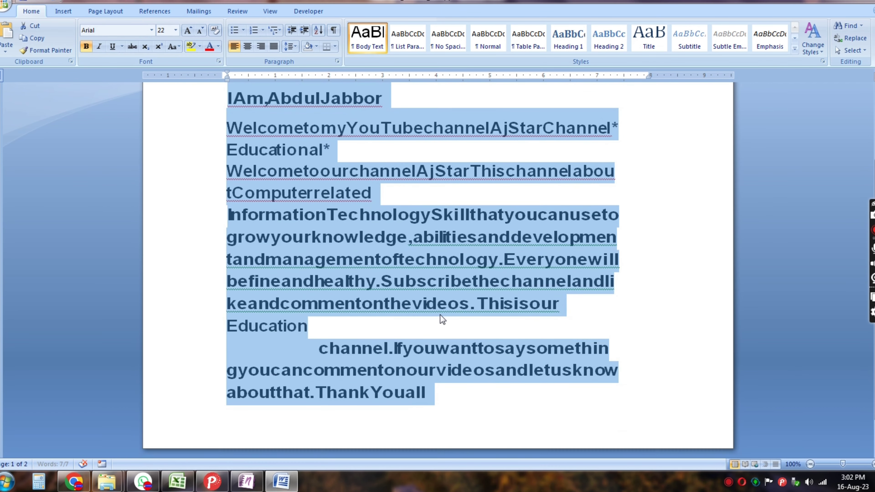
{"action": "scroll", "coordinate": [442, 317], "scroll_direction": "up", "scroll_amount": 3}
{"action": "left_click", "coordinate": [585, 293]}
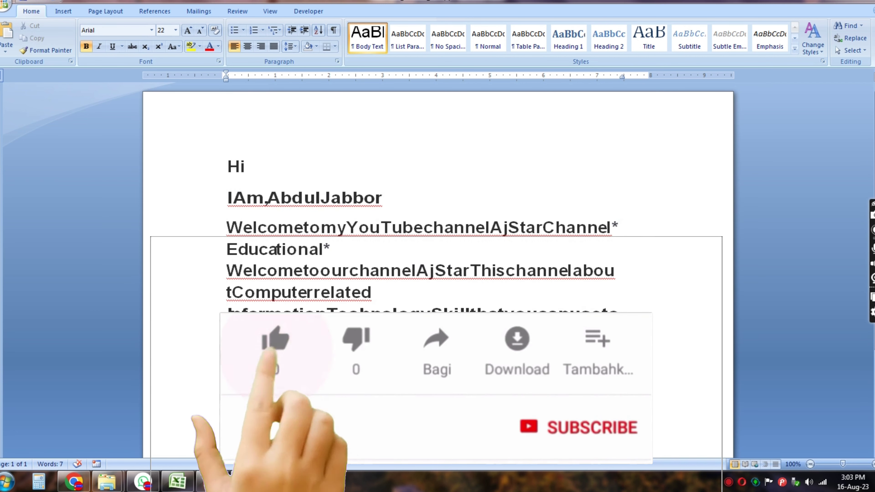
{"action": "scroll", "coordinate": [426, 237], "scroll_direction": "down", "scroll_amount": 1}
{"action": "scroll", "coordinate": [426, 237], "scroll_direction": "down", "scroll_amount": 2}
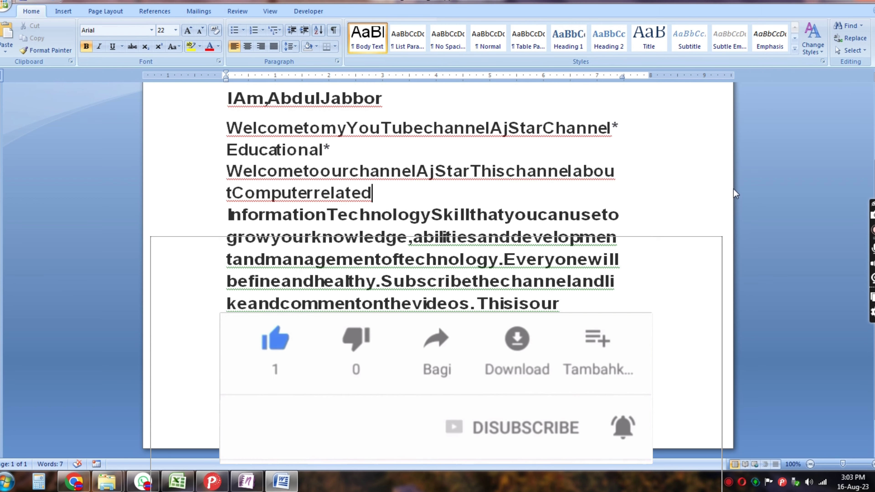
{"action": "scroll", "coordinate": [473, 399], "scroll_direction": "up", "scroll_amount": 1}
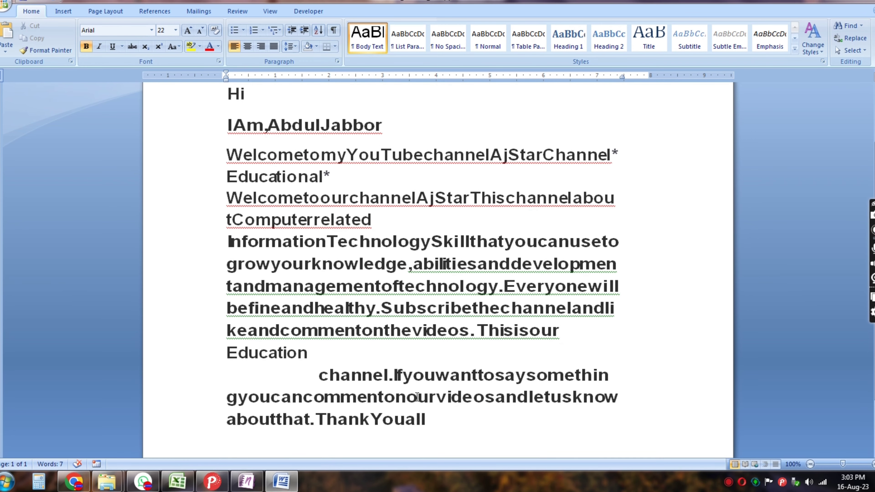
{"action": "scroll", "coordinate": [424, 378], "scroll_direction": "up", "scroll_amount": 2}
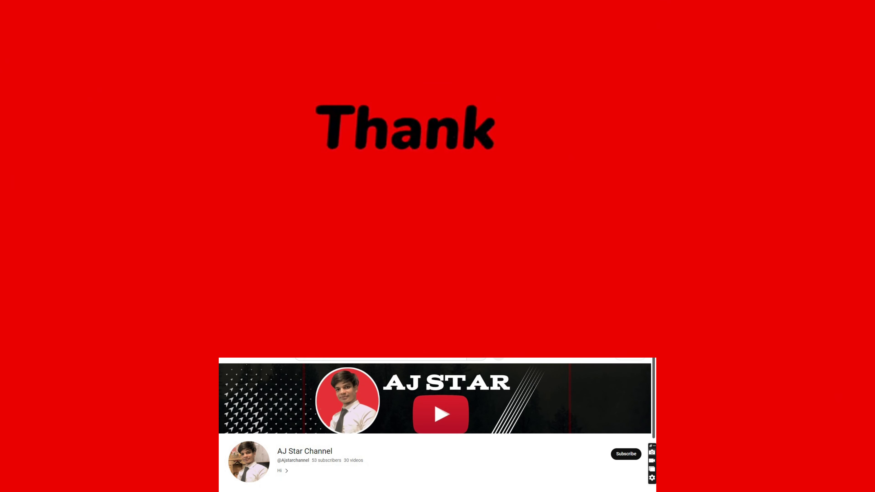